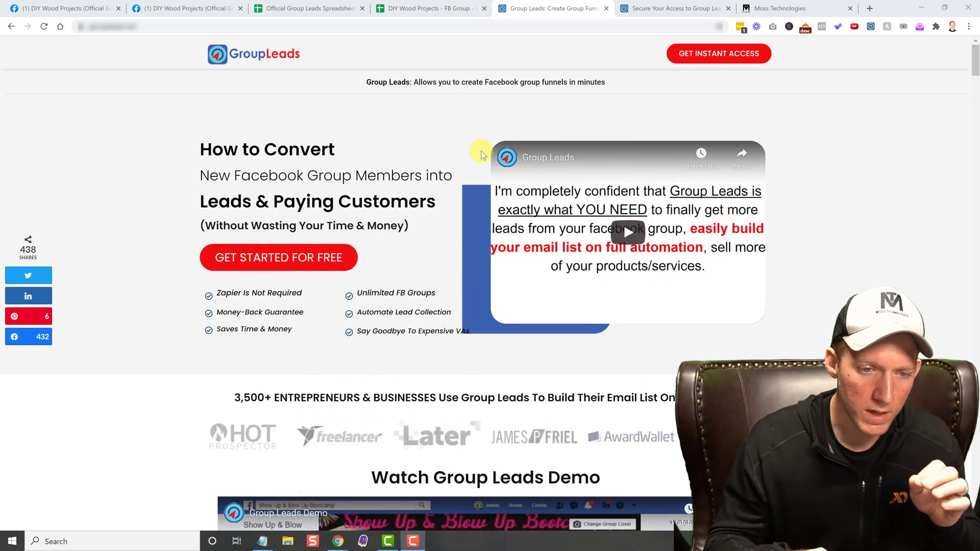
- Switch to the DIY Wood Projects tab and scroll through its three membership questions
{"action": "left_click", "coordinate": [46, 6]}
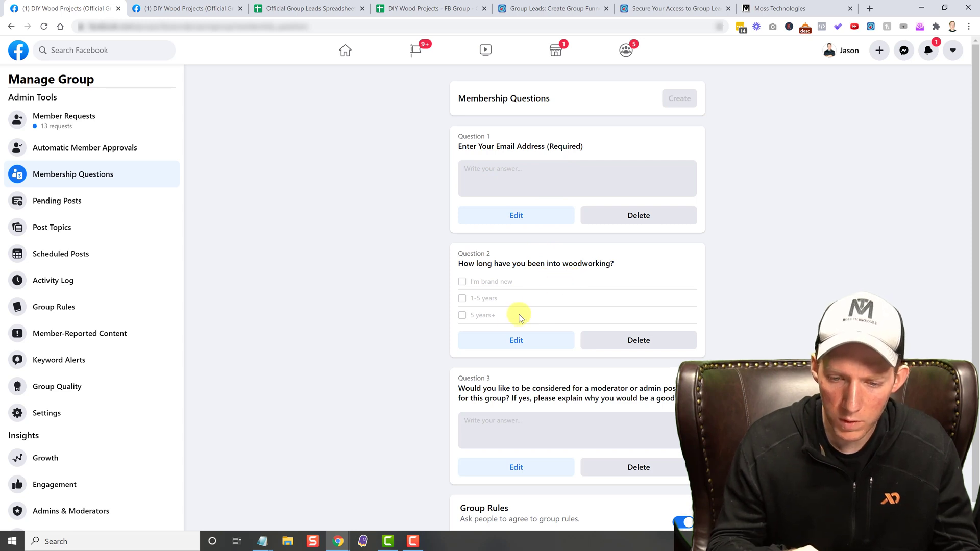
{"action": "scroll", "coordinate": [415, 404], "scroll_direction": "down", "scroll_amount": 1}
{"action": "scroll", "coordinate": [416, 404], "scroll_direction": "down", "scroll_amount": 1}
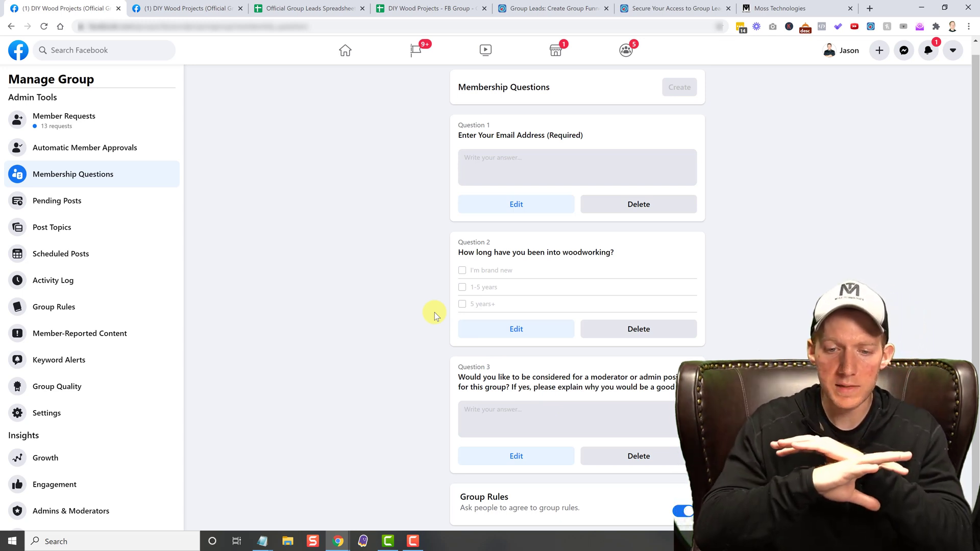
- Switch to the tab showing the group's 13 pending member requests with applicants' answers
{"action": "left_click", "coordinate": [189, 10]}
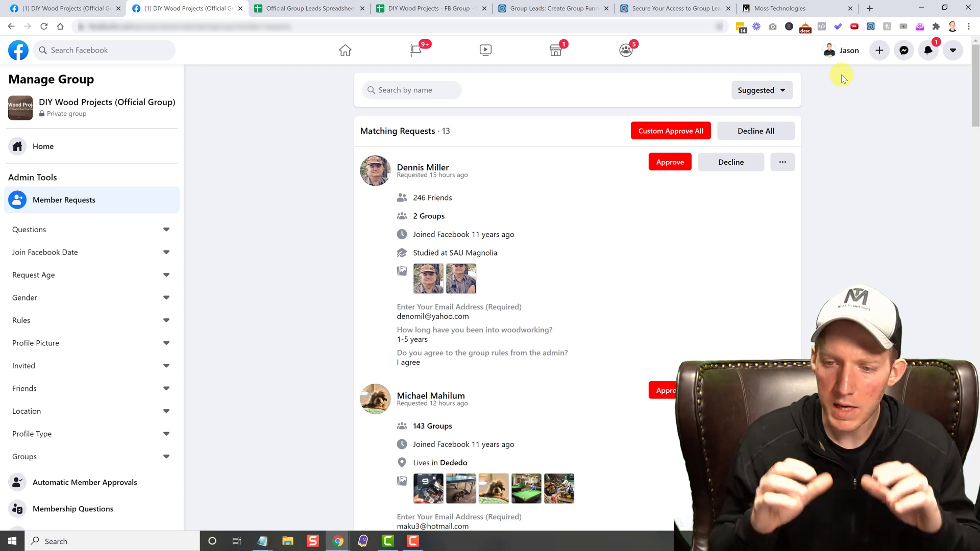
- Open Group Leads, check the billing plan on the Profile tab, then return to Settings
{"action": "left_click", "coordinate": [873, 28]}
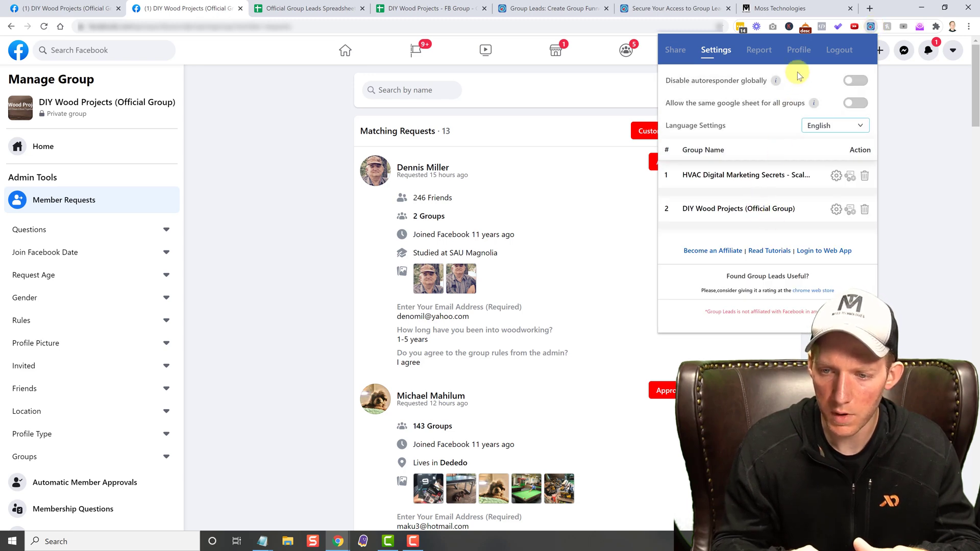
{"action": "left_click", "coordinate": [802, 54]}
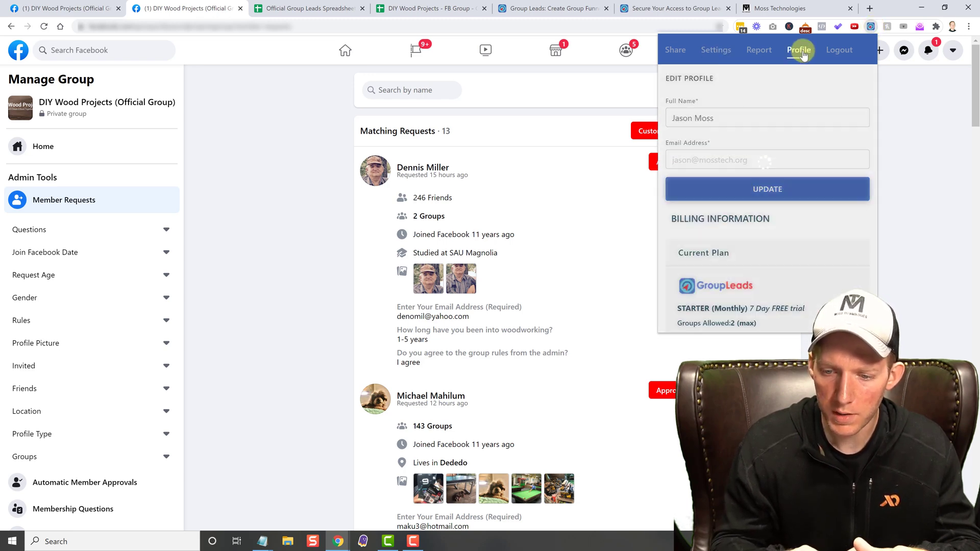
{"action": "scroll", "coordinate": [789, 230], "scroll_direction": "down", "scroll_amount": 1}
{"action": "scroll", "coordinate": [789, 231], "scroll_direction": "down", "scroll_amount": 1}
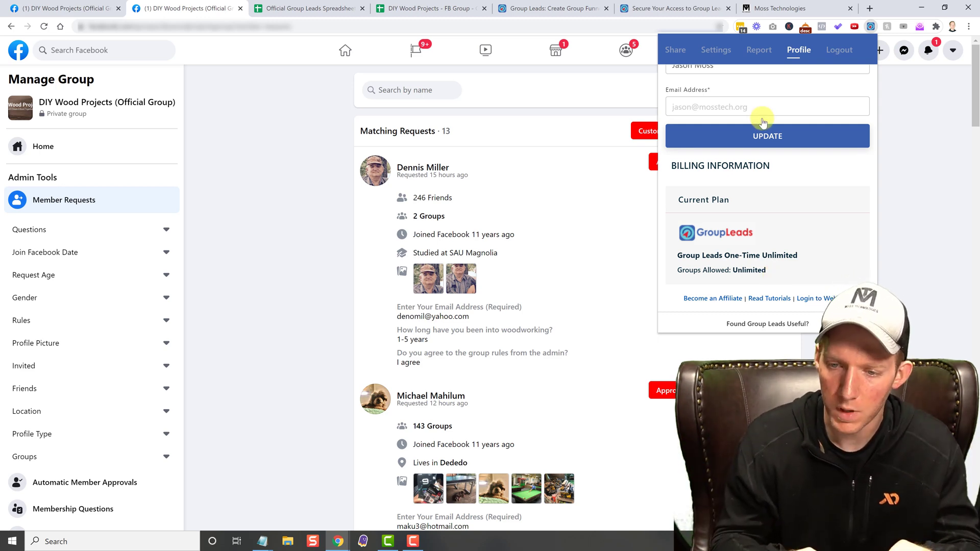
{"action": "left_click", "coordinate": [718, 51]}
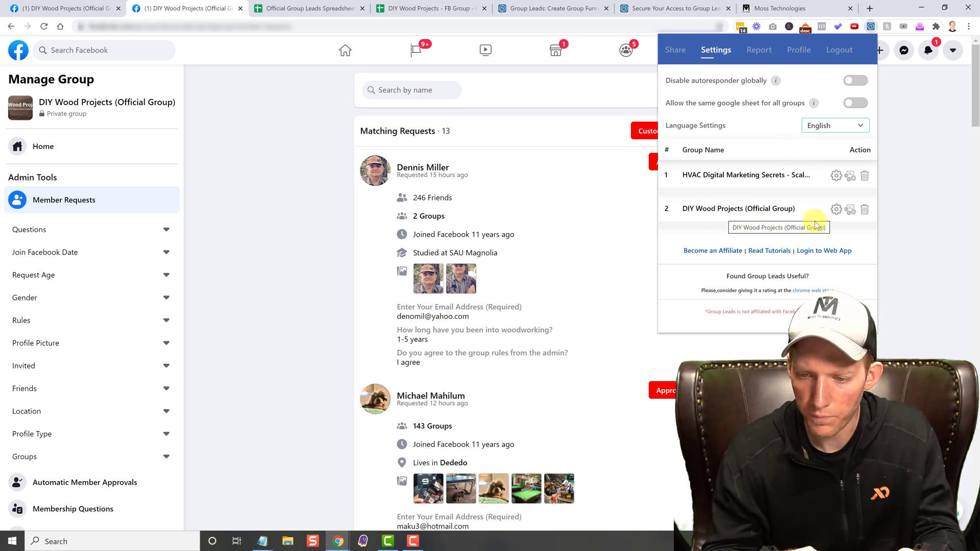
- Review DIY Wood Projects auto-approve options: 5-minute interval, all three questions and email required
{"action": "left_click", "coordinate": [850, 210]}
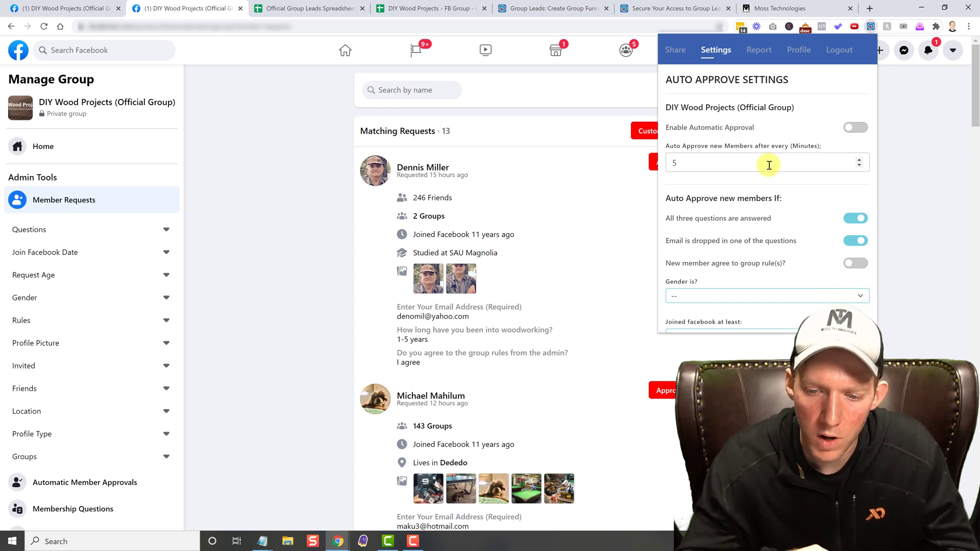
{"action": "scroll", "coordinate": [790, 207], "scroll_direction": "down", "scroll_amount": 1}
{"action": "scroll", "coordinate": [790, 207], "scroll_direction": "down", "scroll_amount": 3}
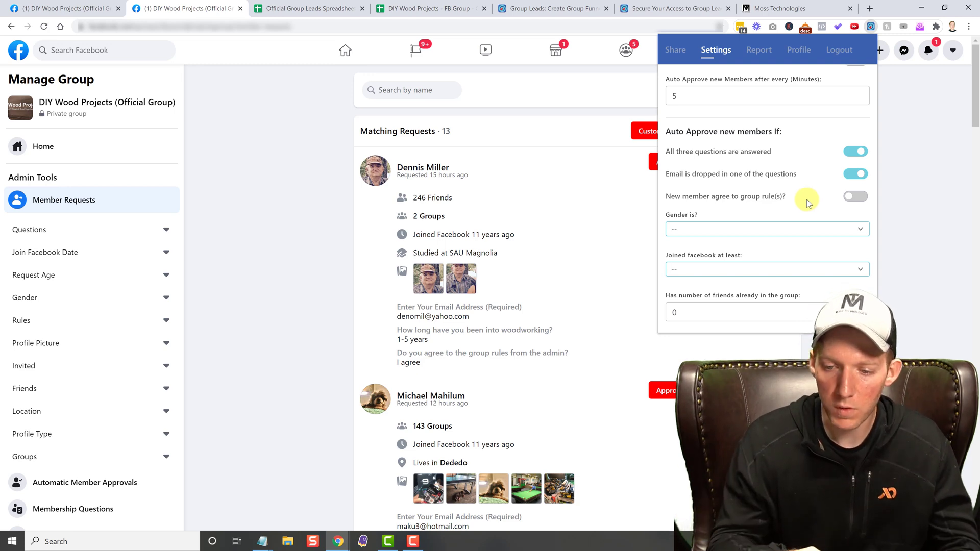
{"action": "scroll", "coordinate": [794, 208], "scroll_direction": "down", "scroll_amount": 1}
- Inspect the Gender and Joined Facebook filter options without choosing either
{"action": "left_click", "coordinate": [785, 205]}
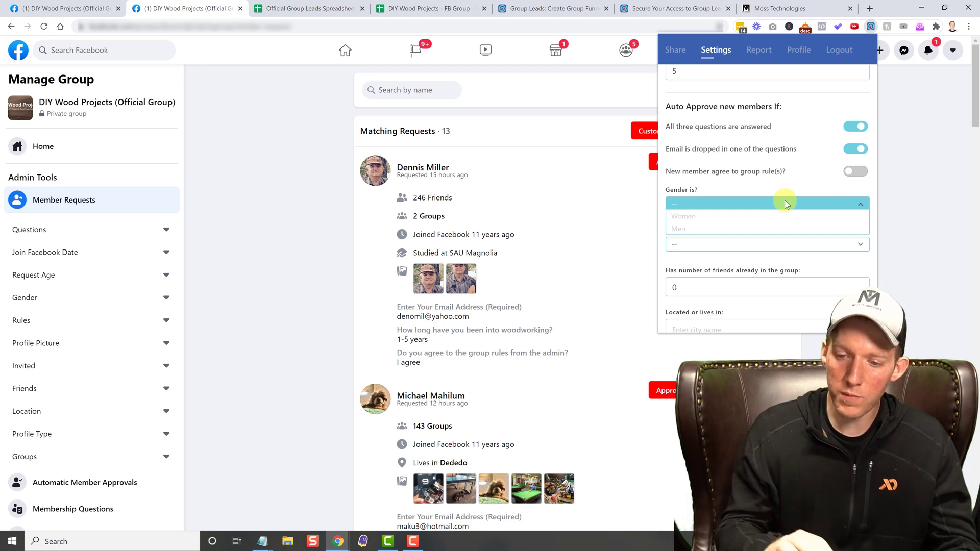
{"action": "left_click", "coordinate": [787, 179]}
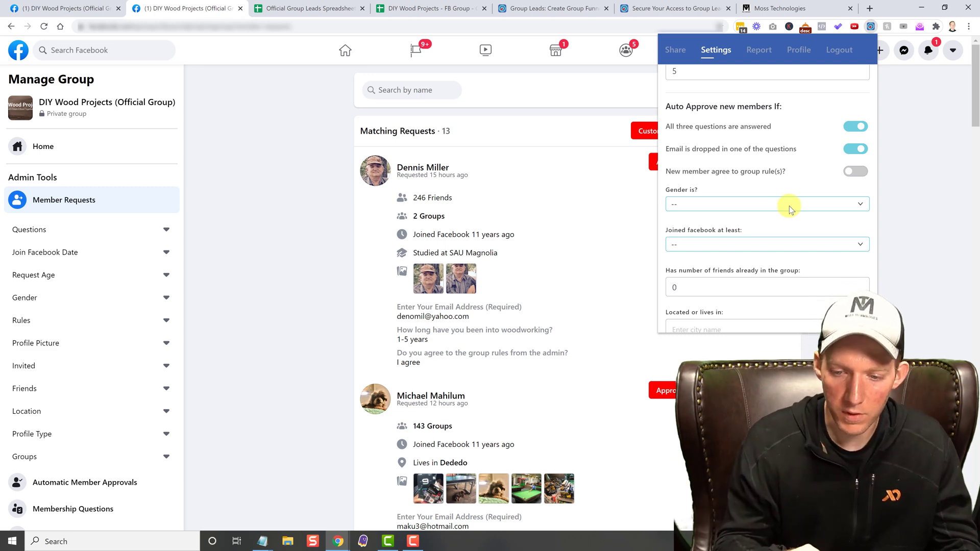
{"action": "scroll", "coordinate": [789, 233], "scroll_direction": "down", "scroll_amount": 1}
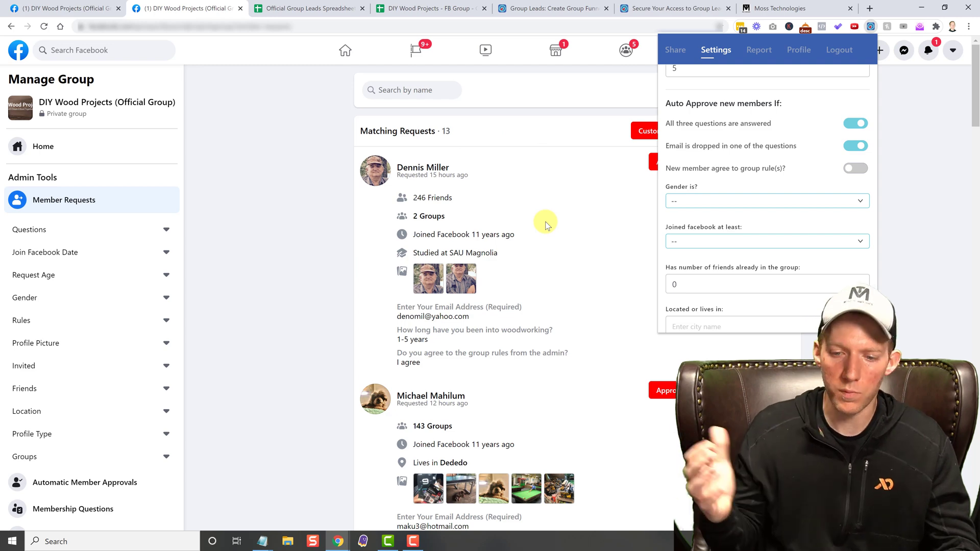
{"action": "left_click", "coordinate": [764, 240]}
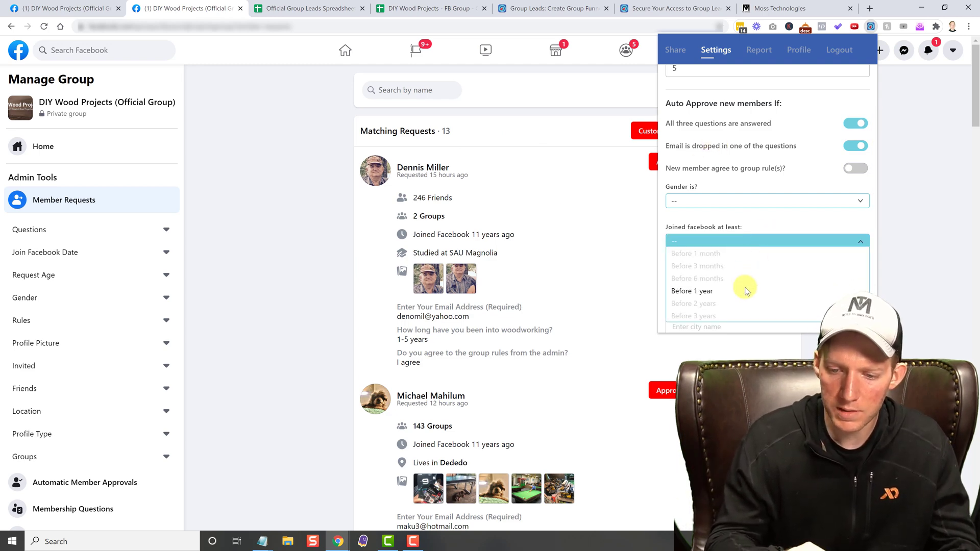
{"action": "scroll", "coordinate": [745, 290], "scroll_direction": "down", "scroll_amount": 1}
{"action": "scroll", "coordinate": [745, 289], "scroll_direction": "down", "scroll_amount": 1}
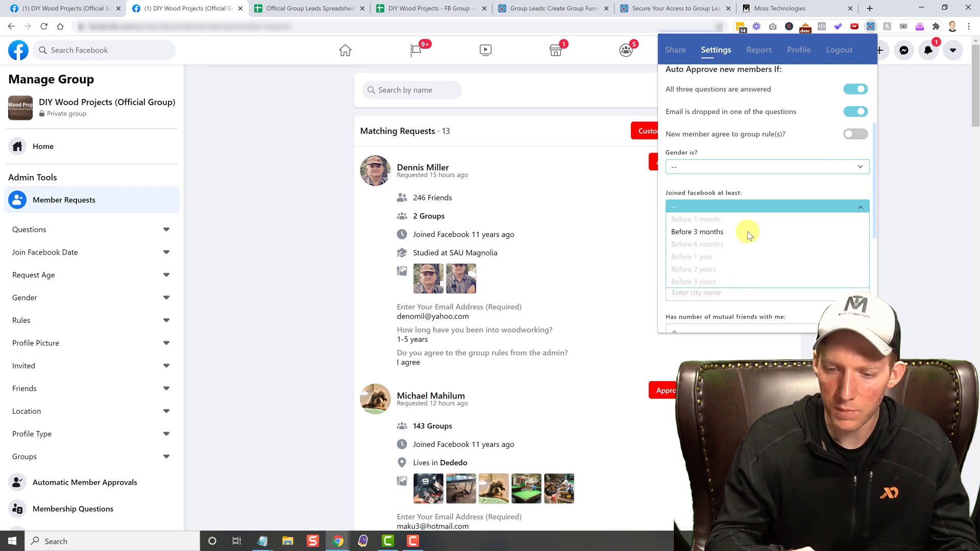
{"action": "left_click", "coordinate": [770, 191]}
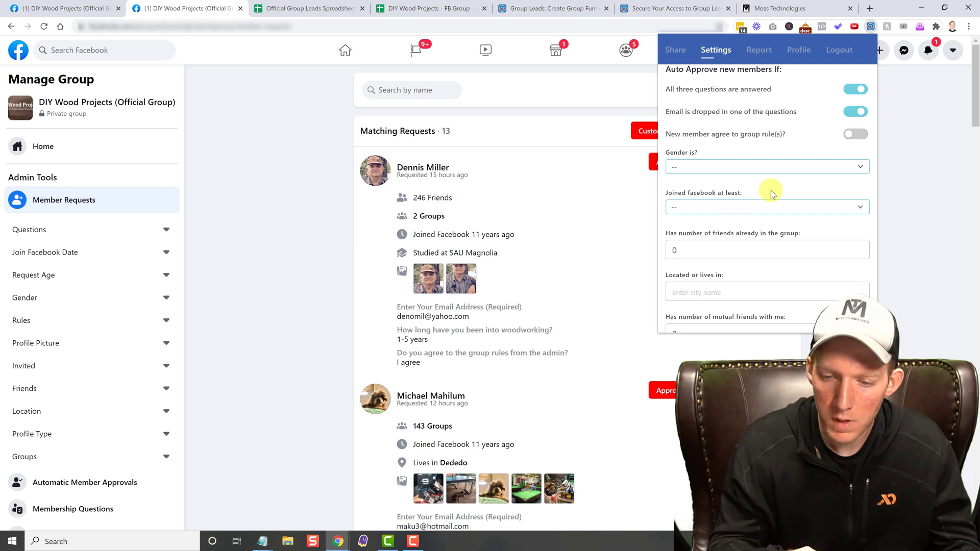
- Scroll through the remaining auto-approve filters, then go back and open DIY Wood Projects settings
{"action": "scroll", "coordinate": [743, 224], "scroll_direction": "down", "scroll_amount": 1}
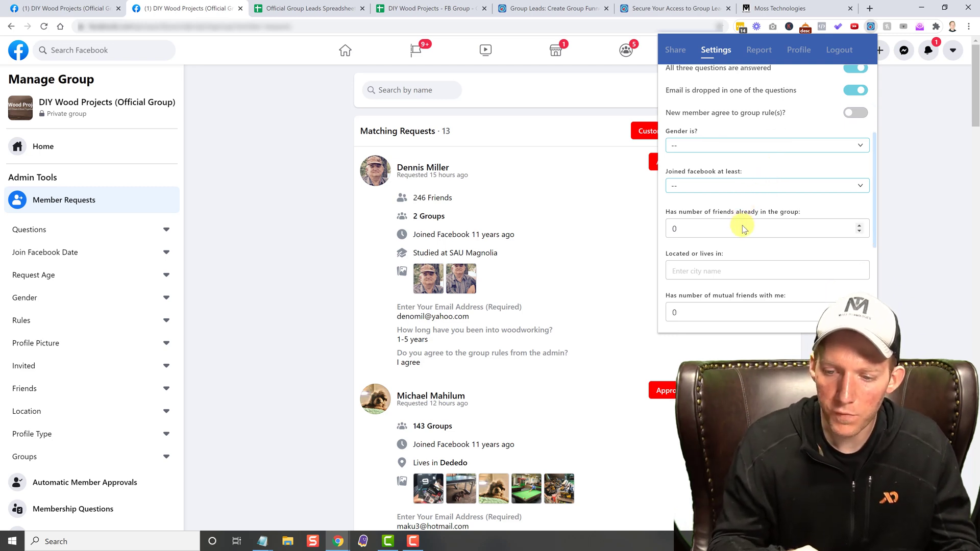
{"action": "scroll", "coordinate": [741, 231], "scroll_direction": "down", "scroll_amount": 2}
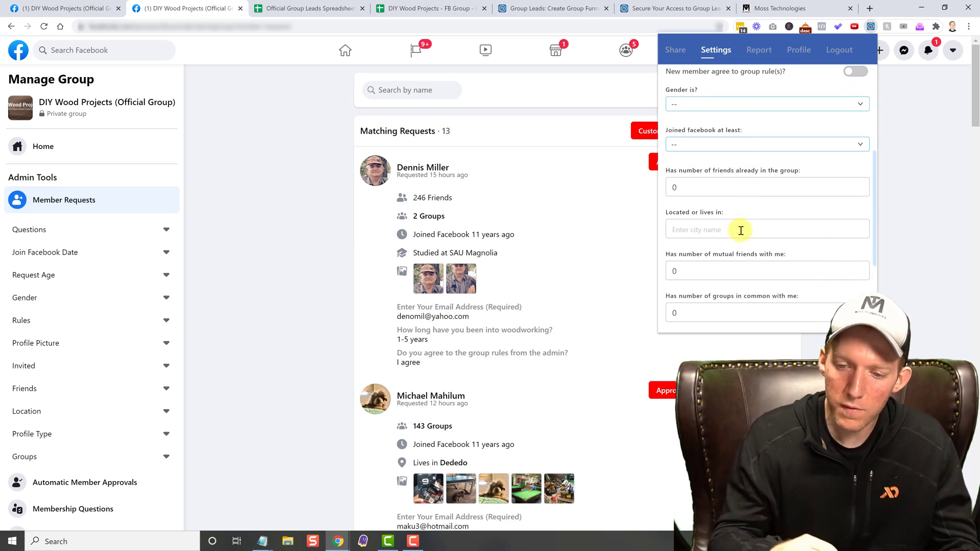
{"action": "scroll", "coordinate": [740, 230], "scroll_direction": "down", "scroll_amount": 2}
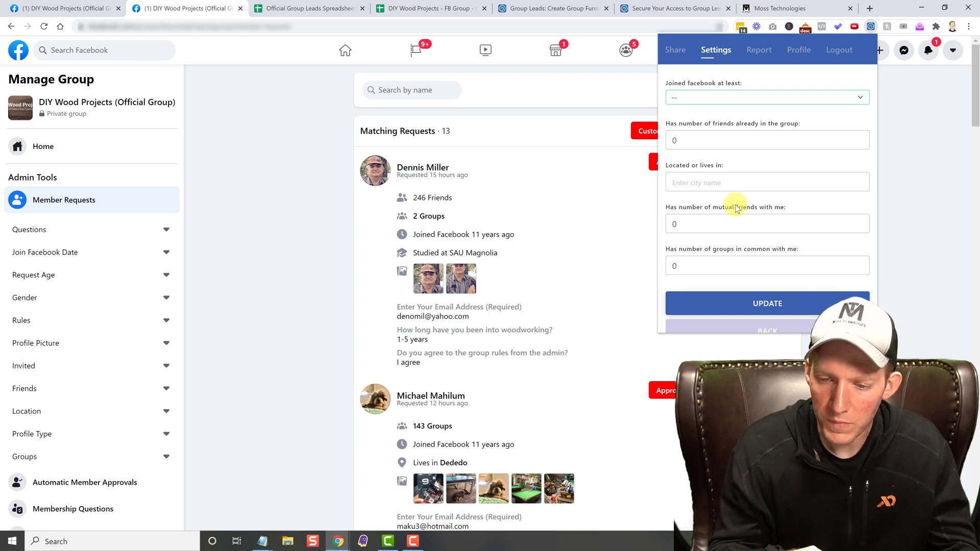
{"action": "scroll", "coordinate": [735, 208], "scroll_direction": "down", "scroll_amount": 1}
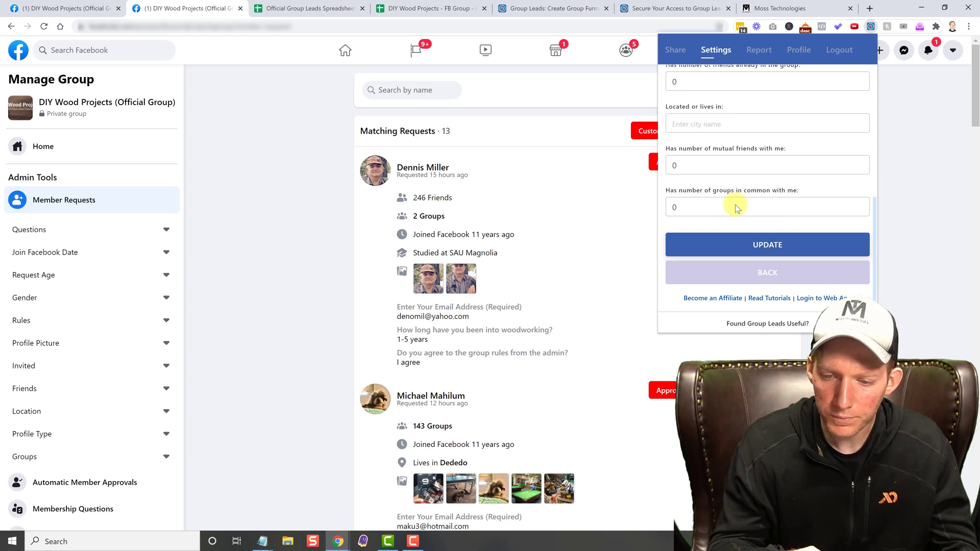
{"action": "scroll", "coordinate": [736, 208], "scroll_direction": "down", "scroll_amount": 1}
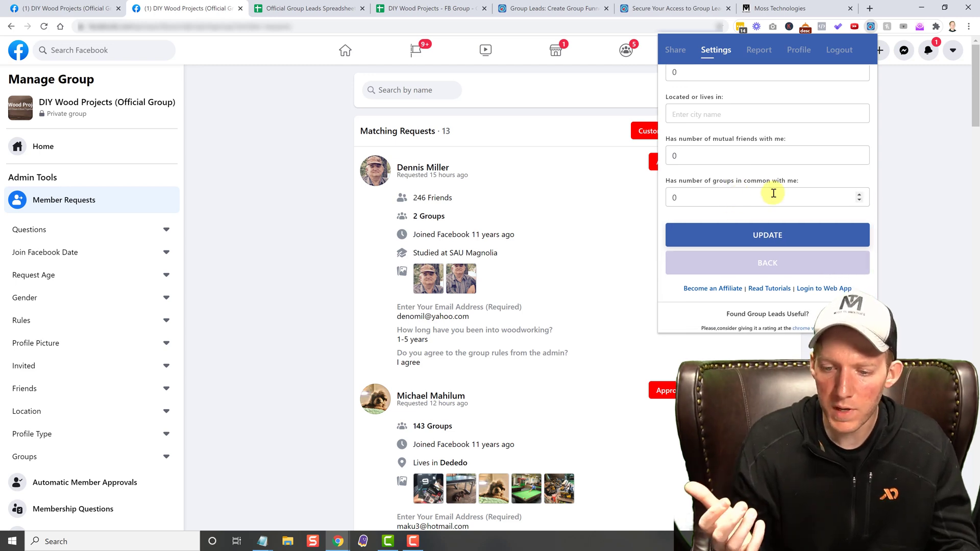
{"action": "scroll", "coordinate": [773, 193], "scroll_direction": "down", "scroll_amount": 1}
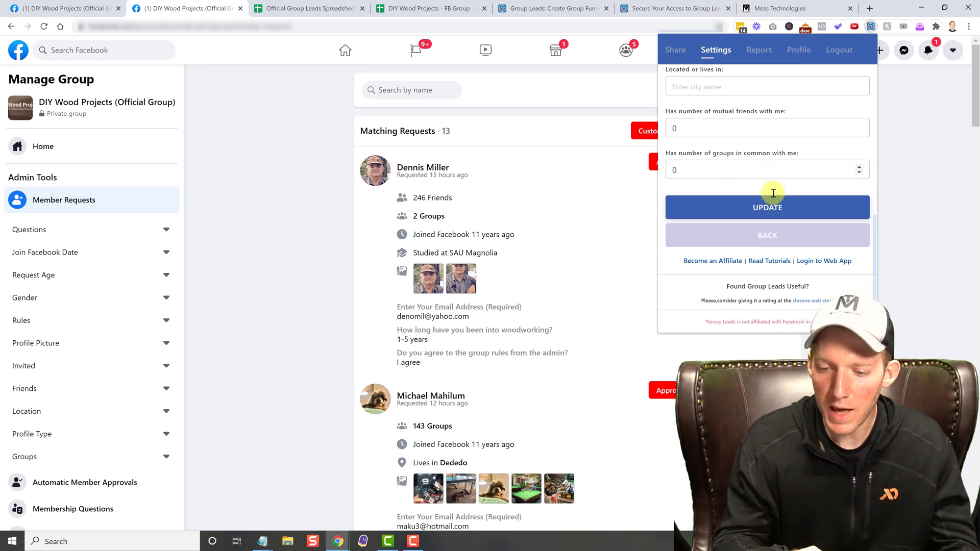
{"action": "scroll", "coordinate": [773, 193], "scroll_direction": "up", "scroll_amount": 6}
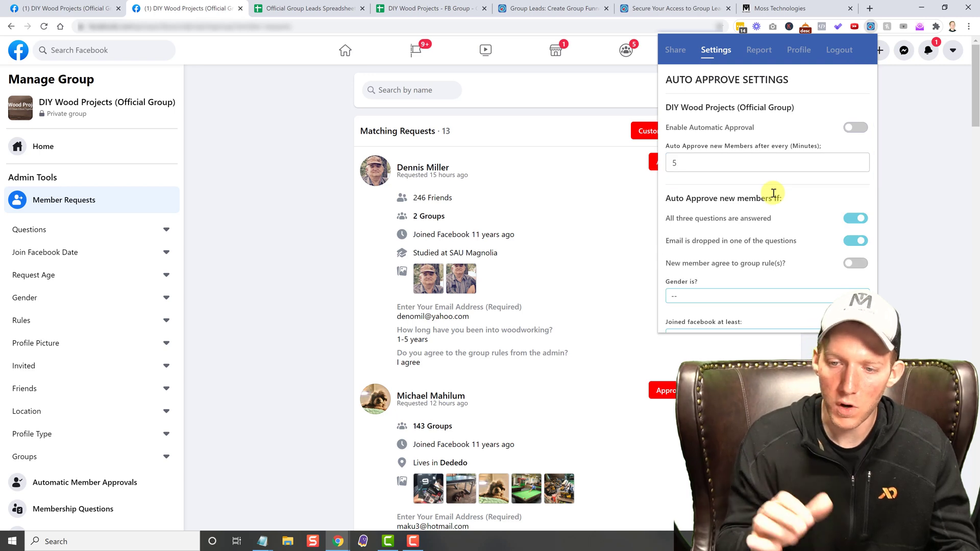
{"action": "left_click", "coordinate": [720, 53]}
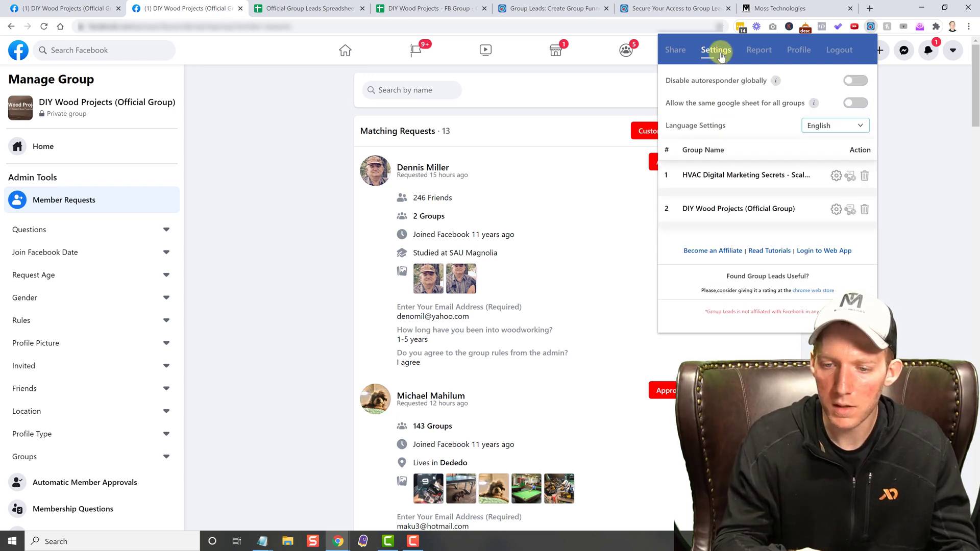
{"action": "left_click", "coordinate": [836, 209]}
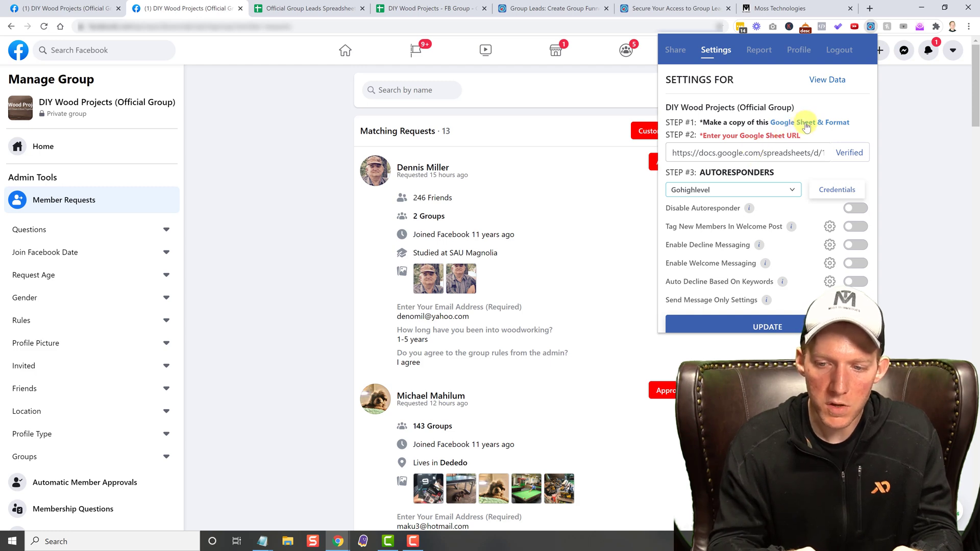
{"action": "left_click", "coordinate": [329, 9]}
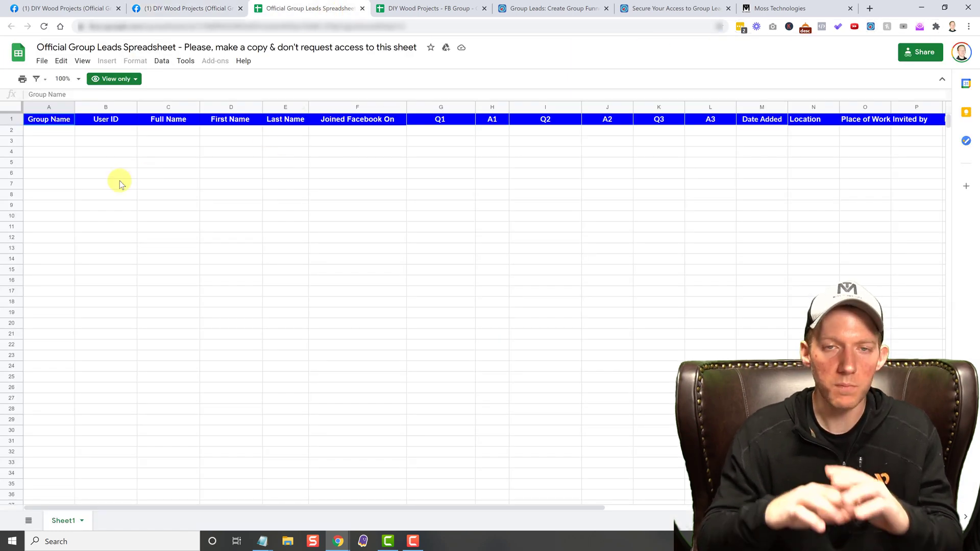
{"action": "left_click", "coordinate": [43, 62]}
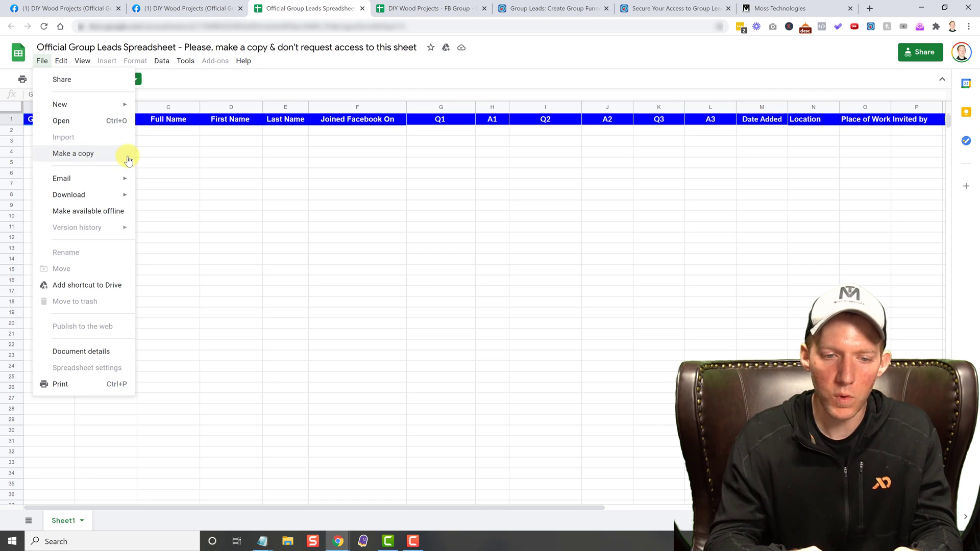
{"action": "left_click", "coordinate": [243, 61]}
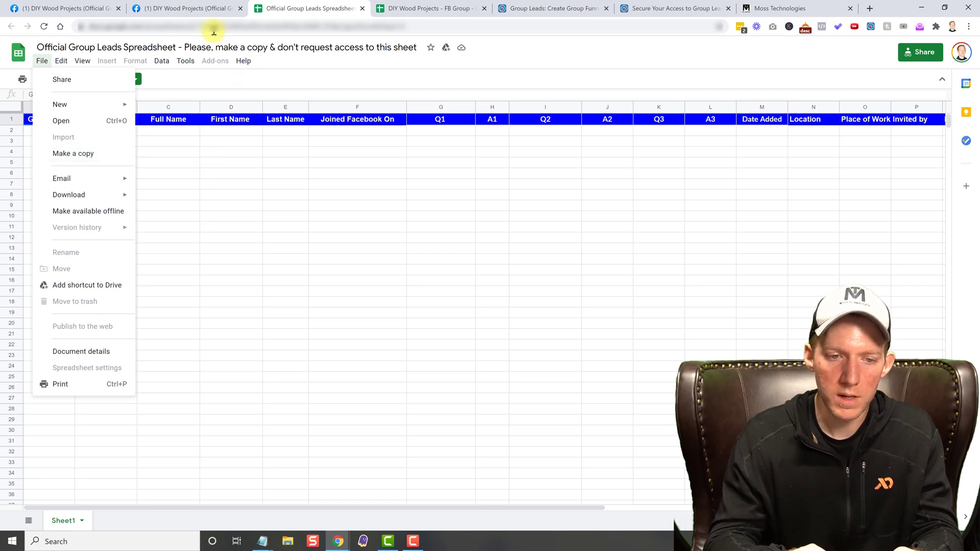
{"action": "left_click", "coordinate": [181, 9]}
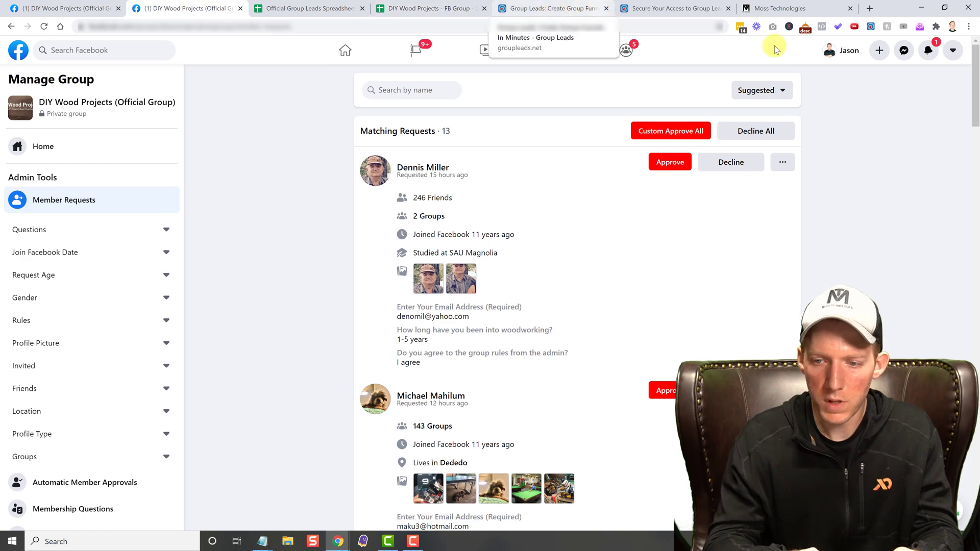
- Reopen Group Leads and view DIY Wood Projects settings with its verified Sheet URL and Gohighlevel
{"action": "left_click", "coordinate": [870, 28]}
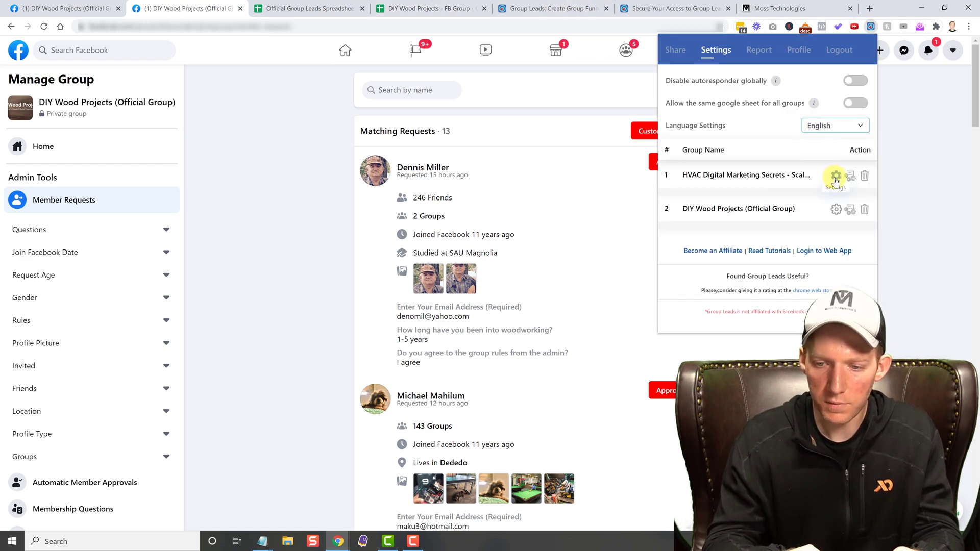
{"action": "left_click", "coordinate": [835, 209]}
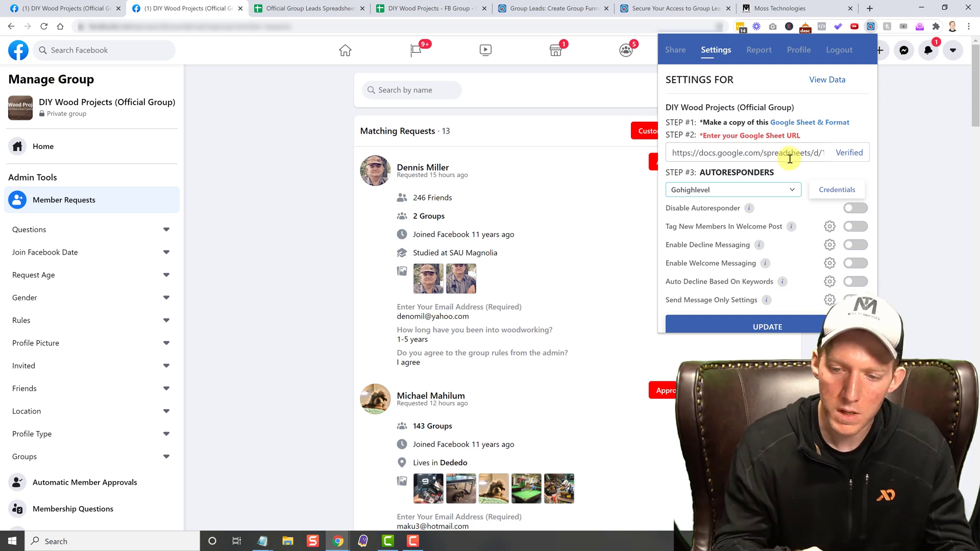
{"action": "left_click", "coordinate": [780, 195]}
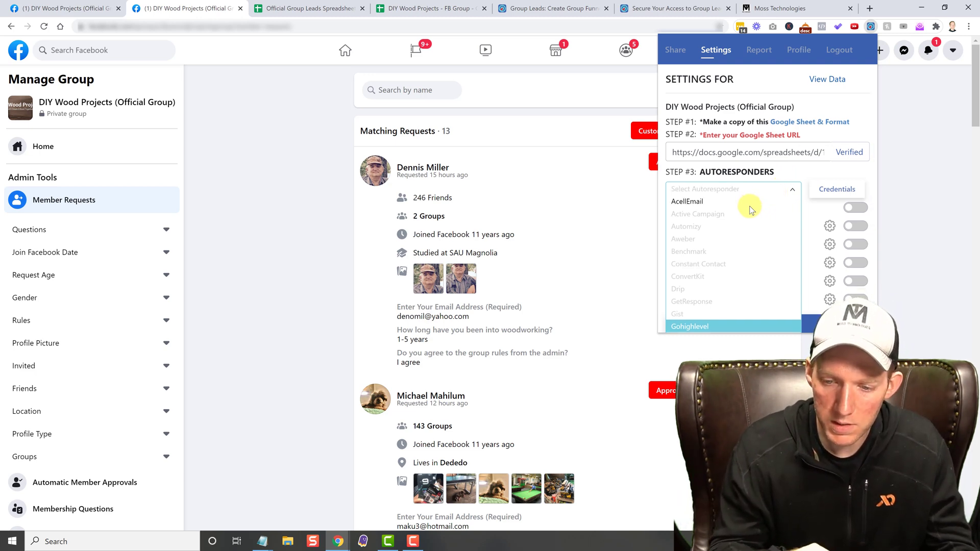
{"action": "scroll", "coordinate": [749, 209], "scroll_direction": "down", "scroll_amount": 1}
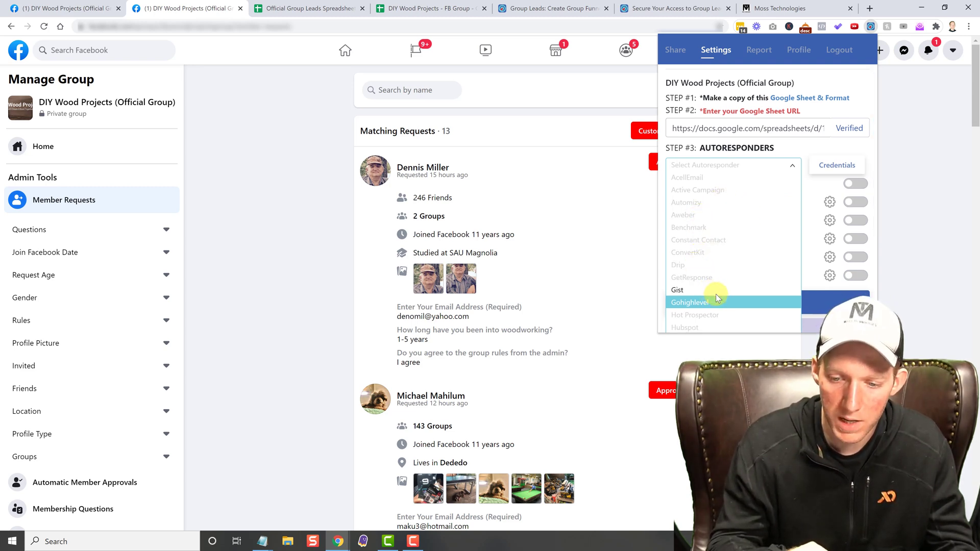
{"action": "scroll", "coordinate": [723, 297], "scroll_direction": "down", "scroll_amount": 3}
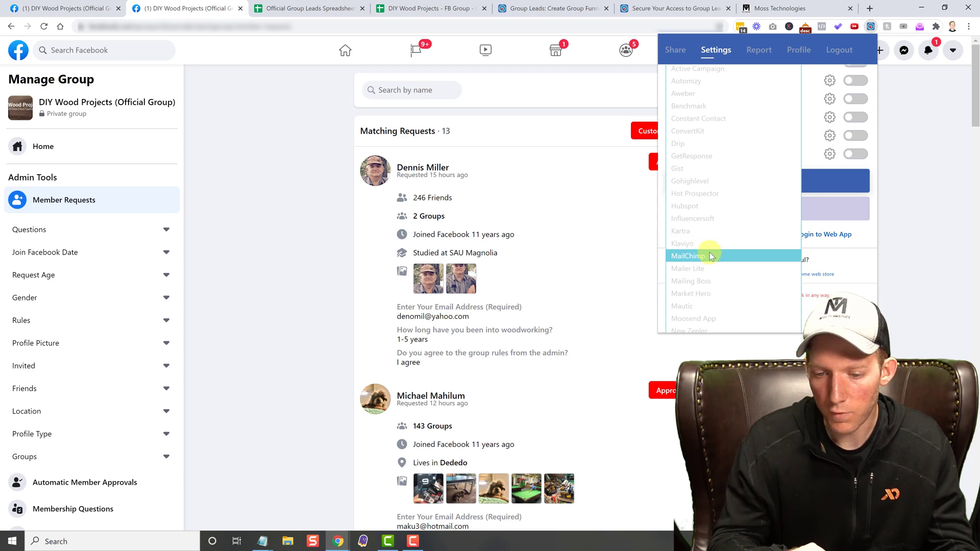
{"action": "left_click", "coordinate": [709, 281]}
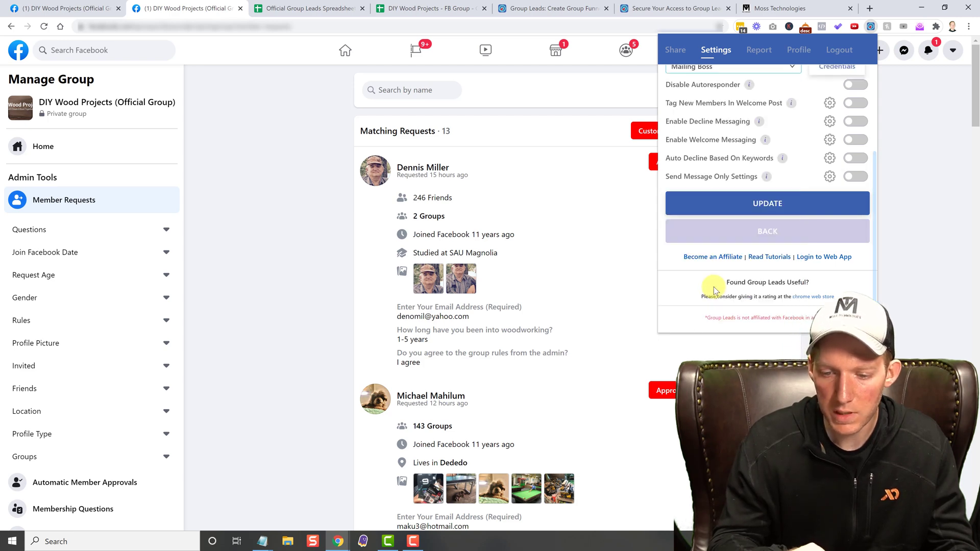
{"action": "scroll", "coordinate": [724, 202], "scroll_direction": "up", "scroll_amount": 3}
{"action": "left_click", "coordinate": [740, 192]}
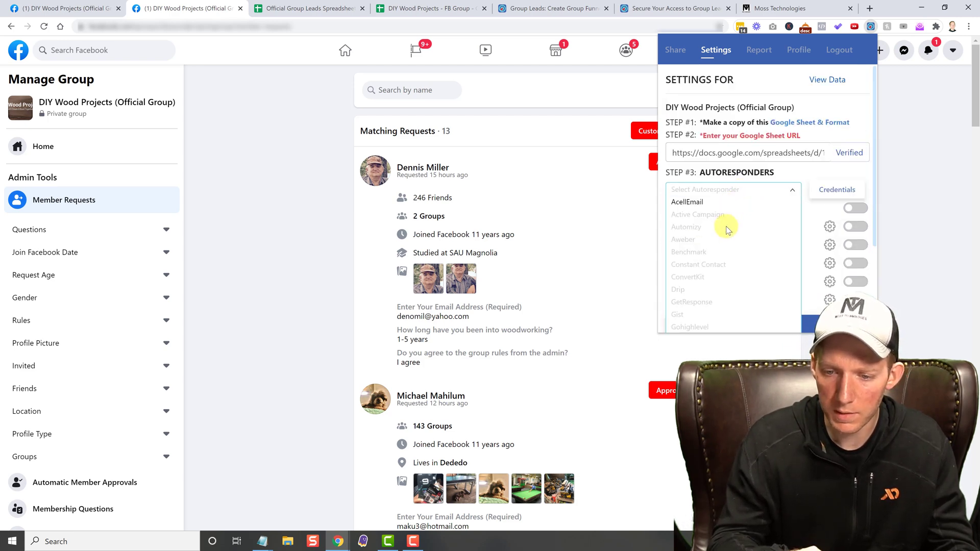
{"action": "scroll", "coordinate": [720, 255], "scroll_direction": "down", "scroll_amount": 2}
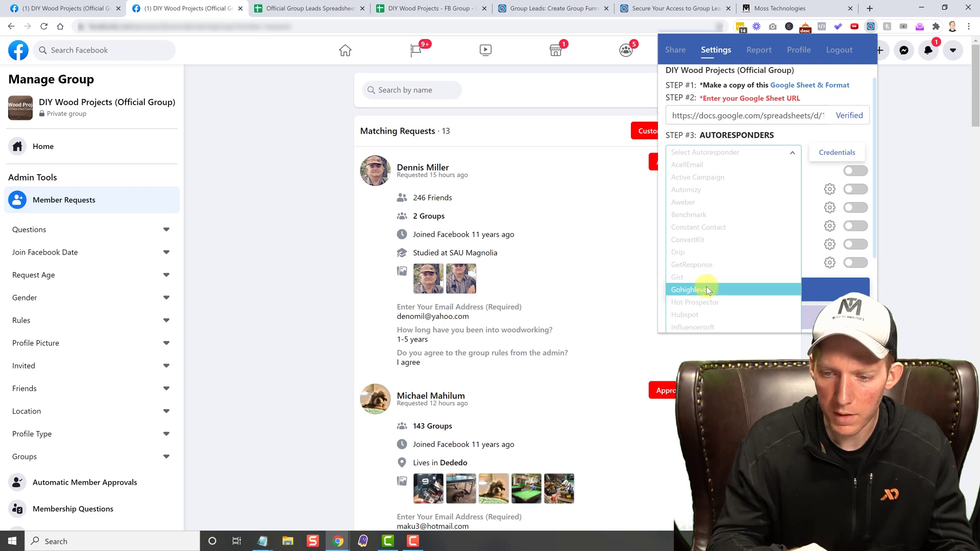
{"action": "left_click", "coordinate": [708, 288]}
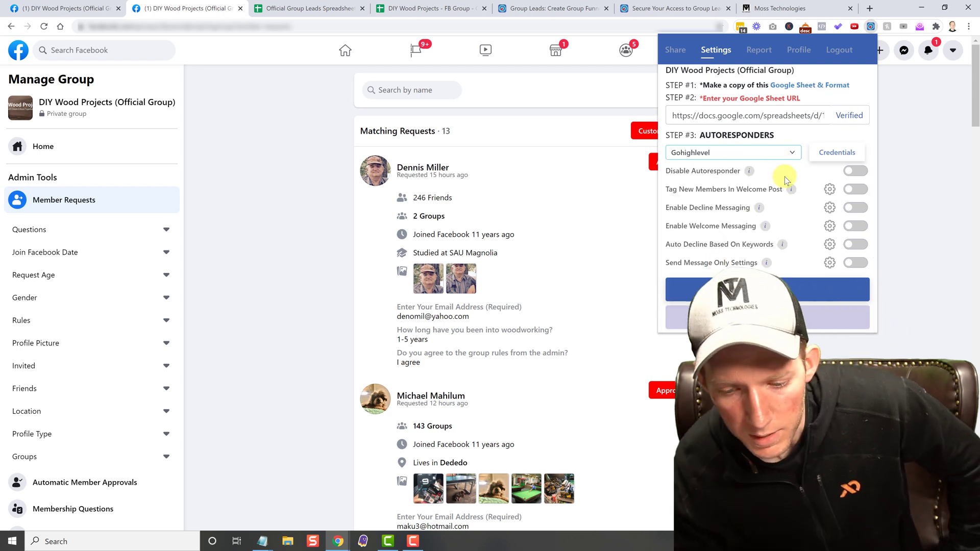
- Scroll the DIY Wood Projects settings to the decline, welcome and keyword-decline messaging toggles
{"action": "scroll", "coordinate": [770, 177], "scroll_direction": "up", "scroll_amount": 1}
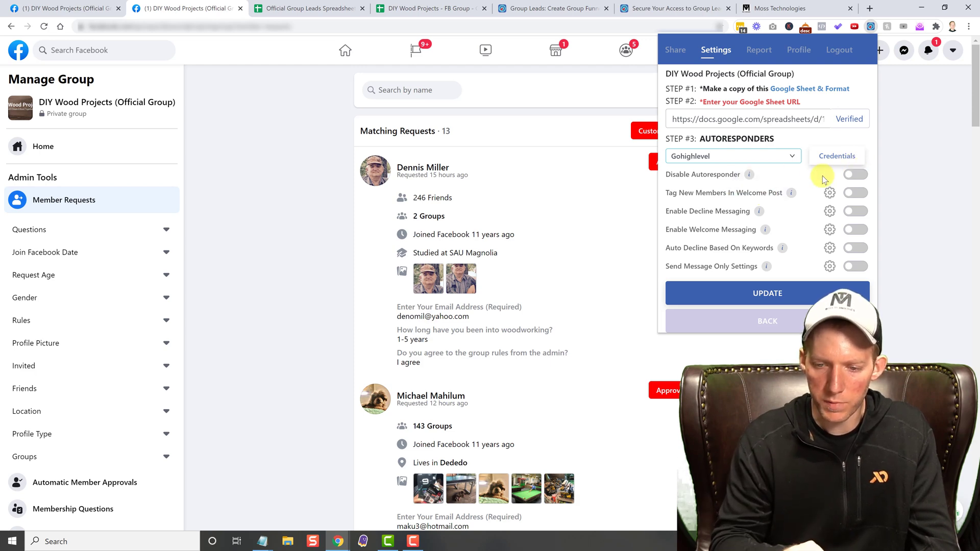
{"action": "scroll", "coordinate": [776, 179], "scroll_direction": "down", "scroll_amount": 1}
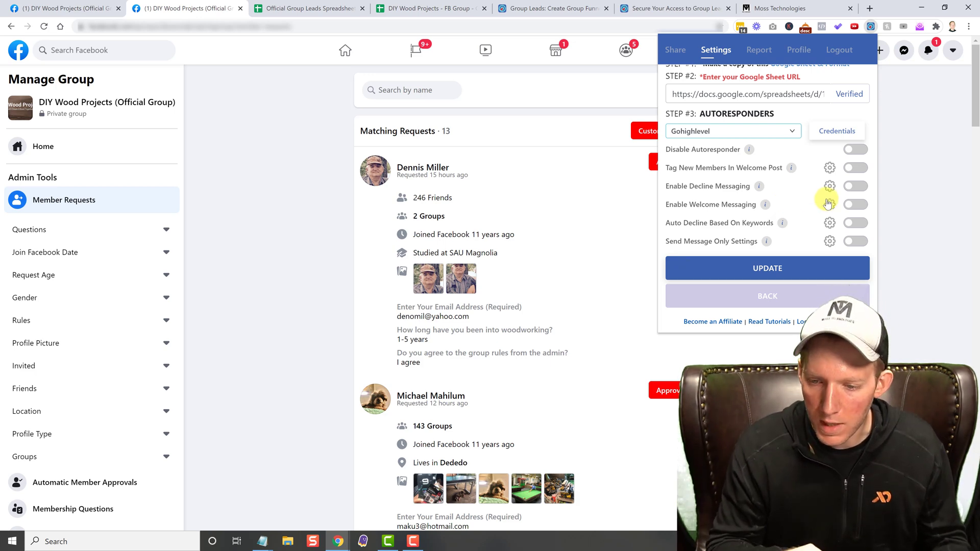
- Enable welcome messaging, review its 1-minute message template, then return to the groups list
{"action": "left_click", "coordinate": [853, 209]}
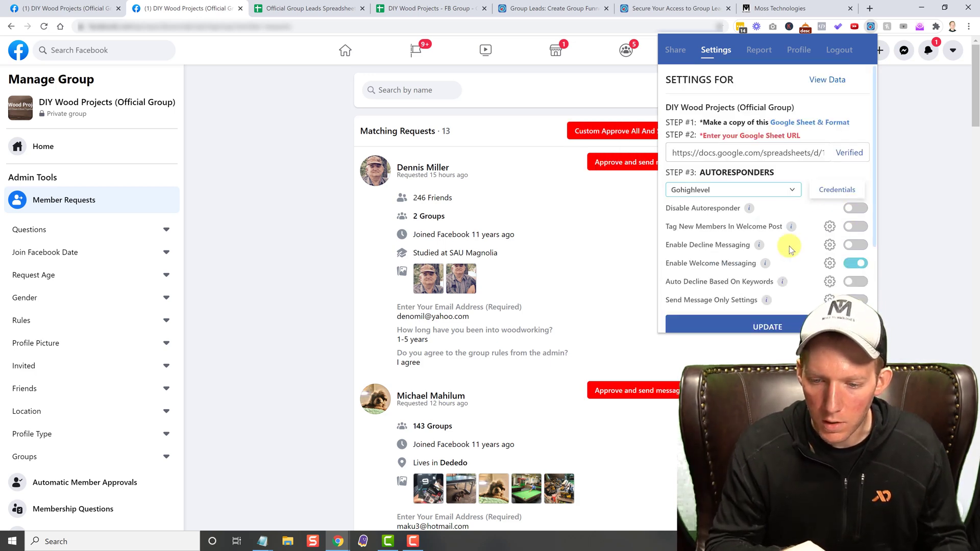
{"action": "left_click", "coordinate": [829, 211]}
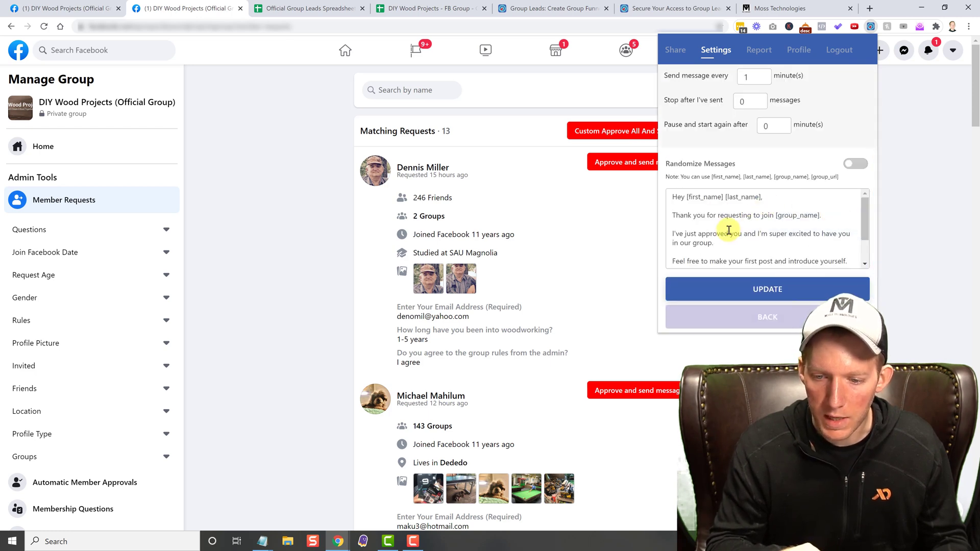
{"action": "scroll", "coordinate": [756, 230], "scroll_direction": "down", "scroll_amount": 1}
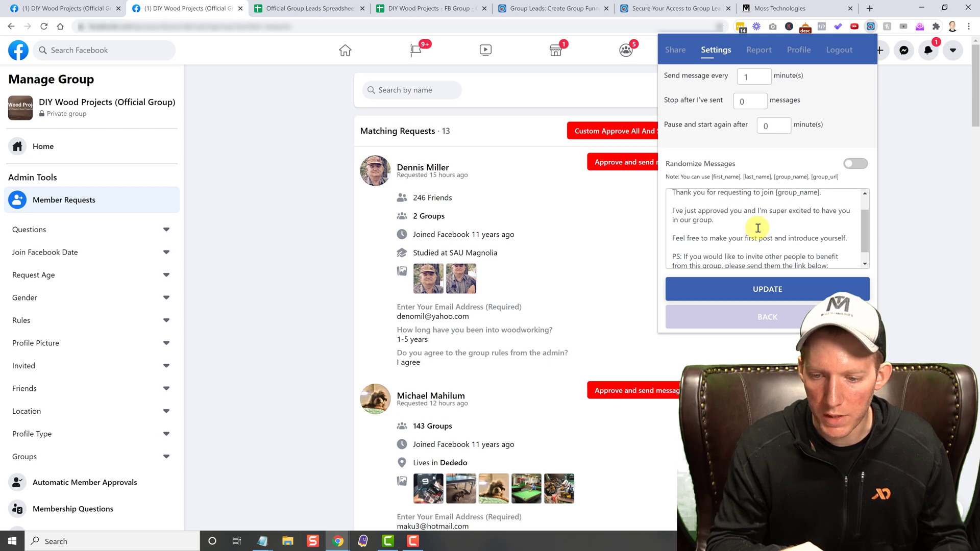
{"action": "scroll", "coordinate": [757, 228], "scroll_direction": "up", "scroll_amount": 3}
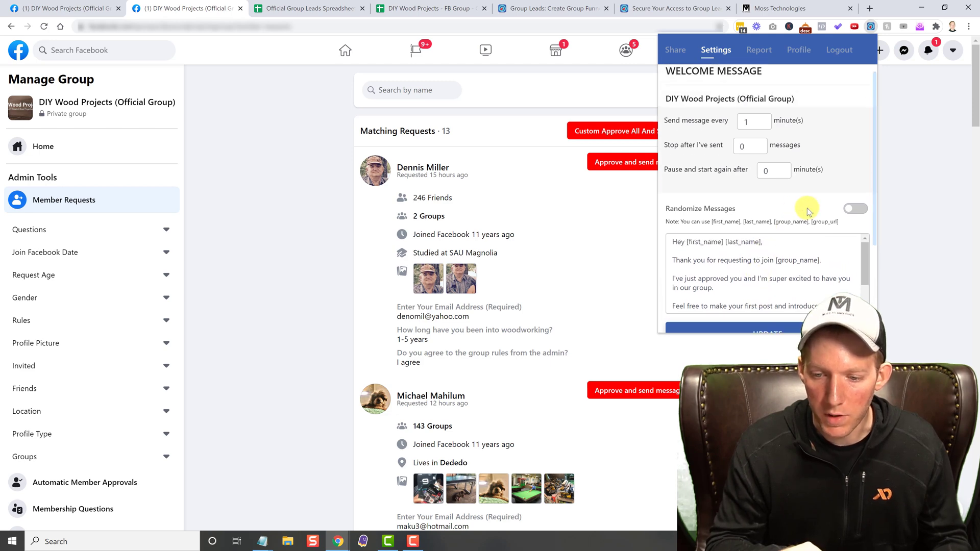
{"action": "scroll", "coordinate": [783, 223], "scroll_direction": "up", "scroll_amount": 1}
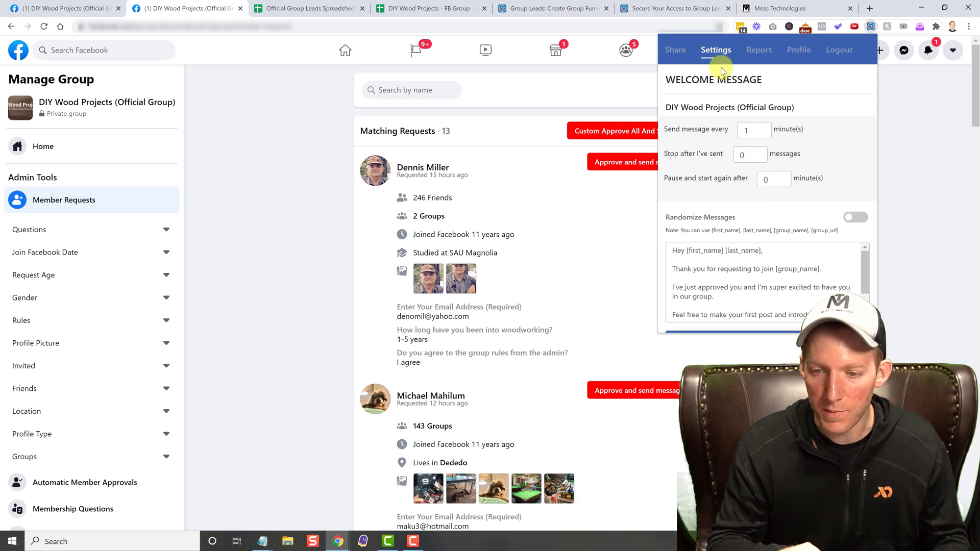
{"action": "left_click", "coordinate": [718, 51]}
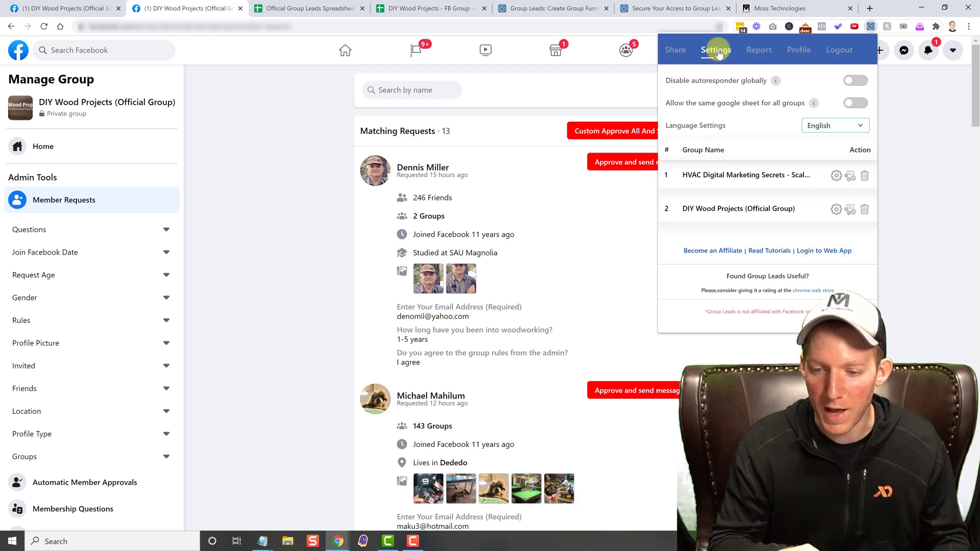
- Switch welcome messaging back off for DIY Wood Projects and close the Group Leads panel
{"action": "left_click", "coordinate": [835, 210]}
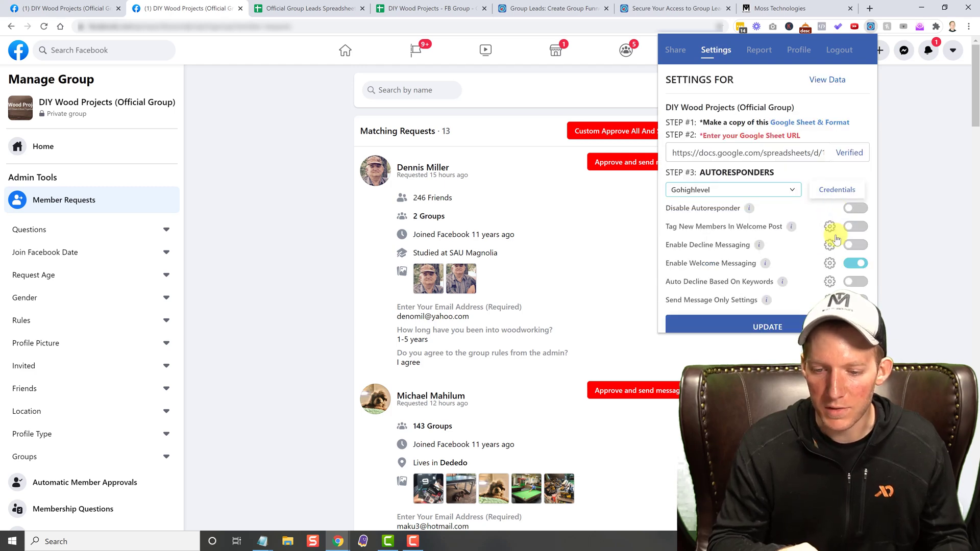
{"action": "left_click", "coordinate": [855, 264]}
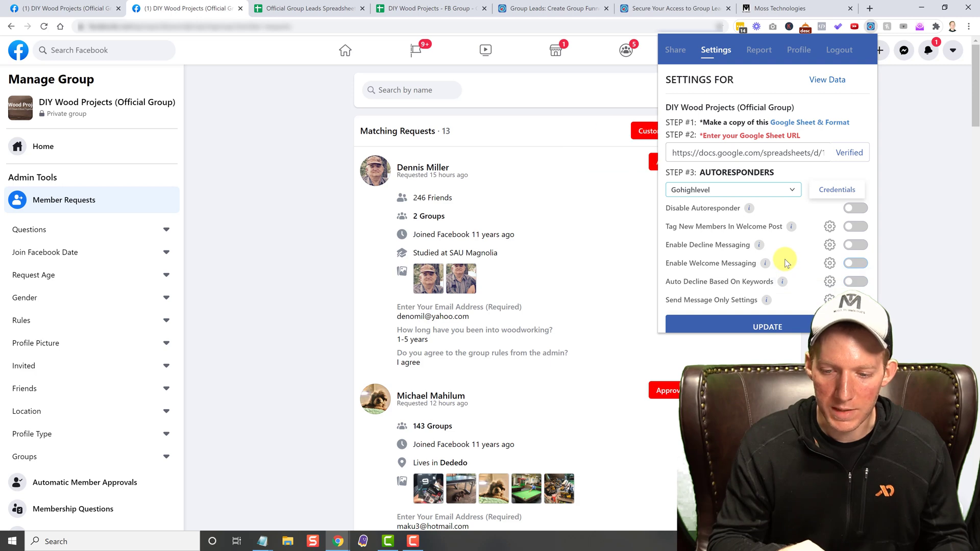
{"action": "scroll", "coordinate": [785, 263], "scroll_direction": "down", "scroll_amount": 3}
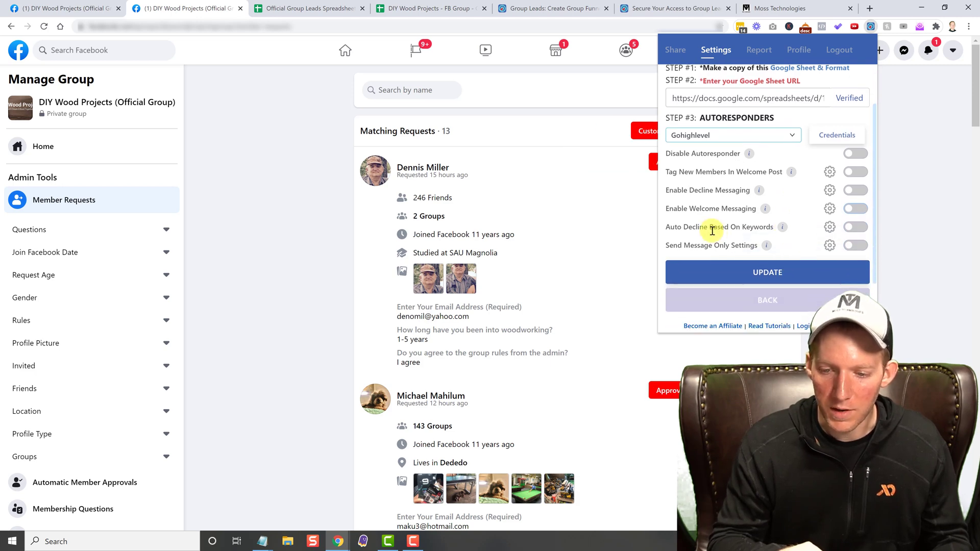
{"action": "scroll", "coordinate": [794, 236], "scroll_direction": "down", "scroll_amount": 1}
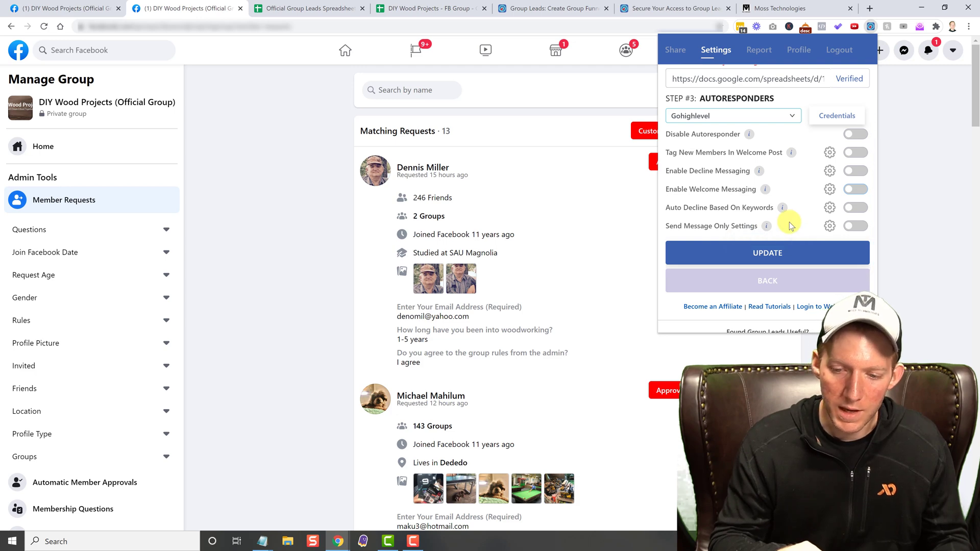
{"action": "scroll", "coordinate": [789, 222], "scroll_direction": "down", "scroll_amount": 1}
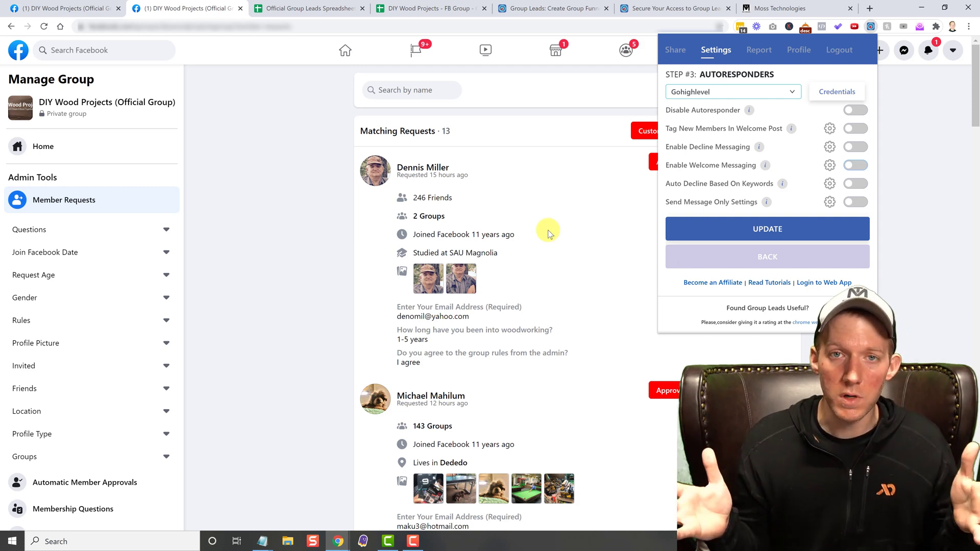
{"action": "left_click", "coordinate": [582, 210]}
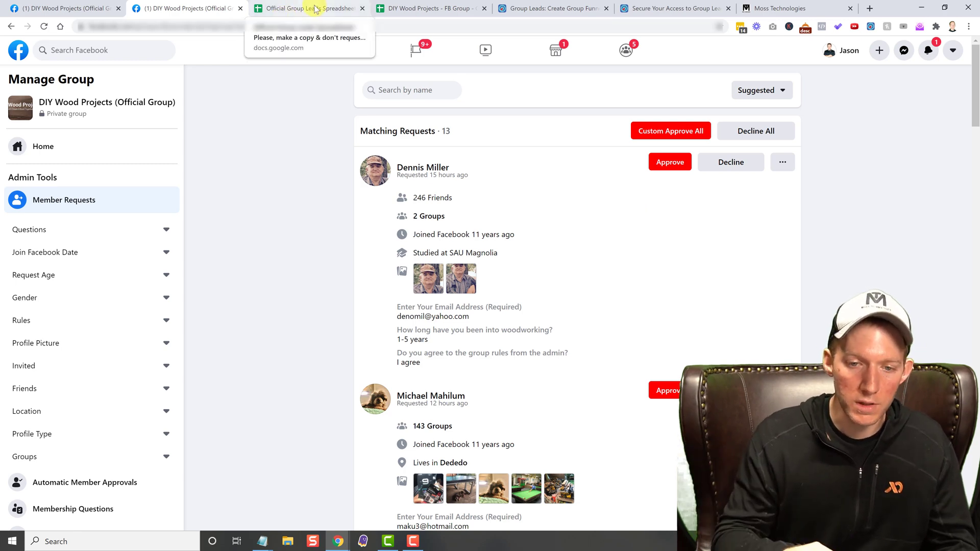
- Switch to the DIY Wood Projects - FB Group sheet to view captured names, answers, dates and locations
{"action": "left_click", "coordinate": [402, 12]}
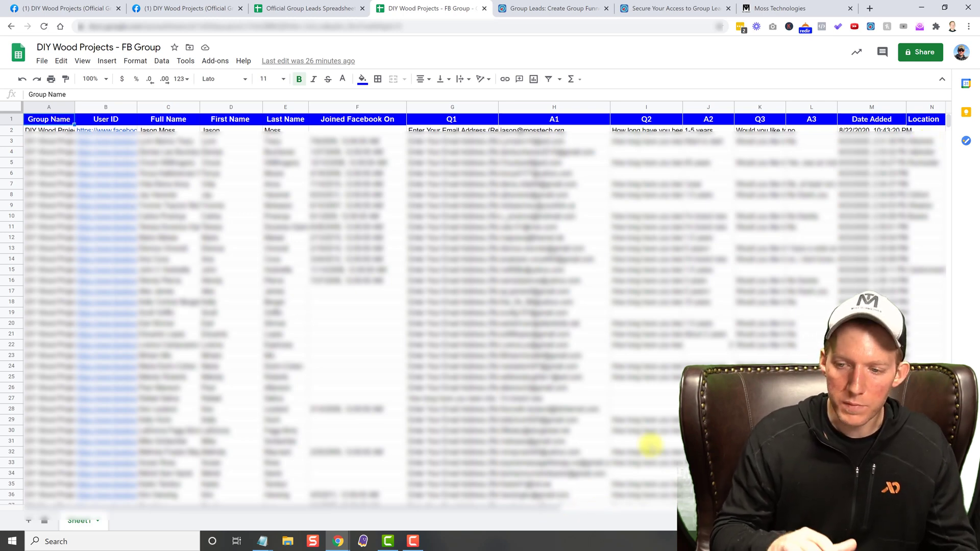
{"action": "mouse_move", "coordinate": [649, 445]}
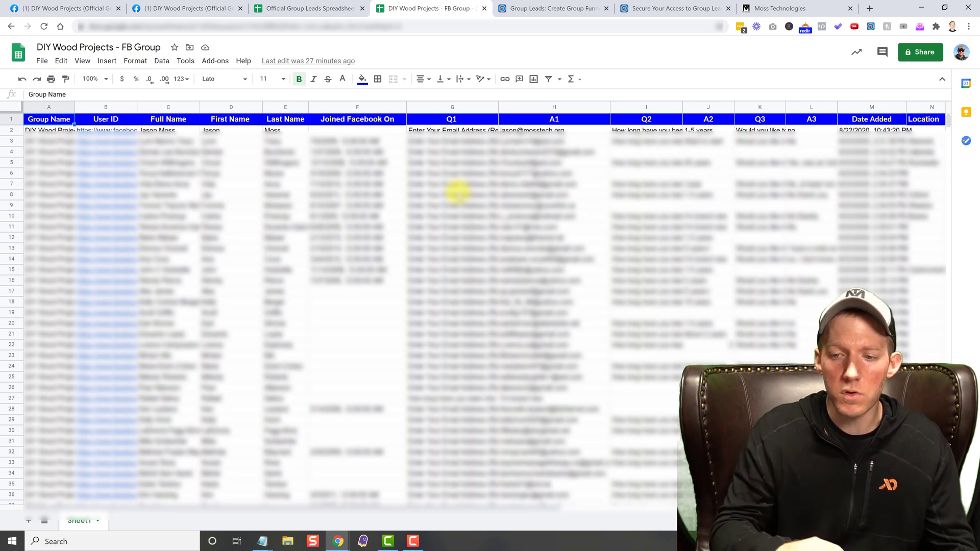
- Review the Go High Level contacts list showing 485 records tagged diywp fb group
{"action": "left_click", "coordinate": [772, 9]}
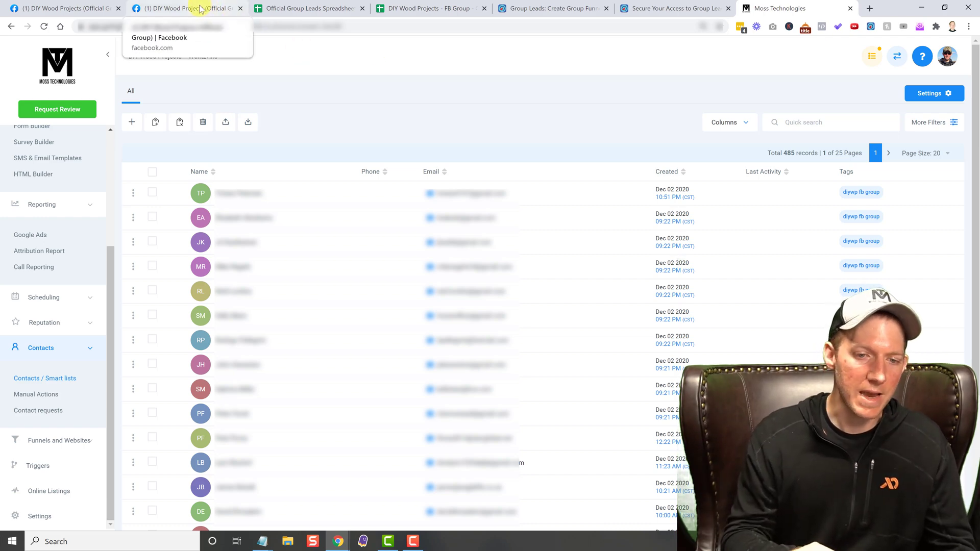
- View the Group Leads Pro pricing: Monthly $27, Yearly $97, One-Time $297
{"action": "left_click", "coordinate": [545, 8]}
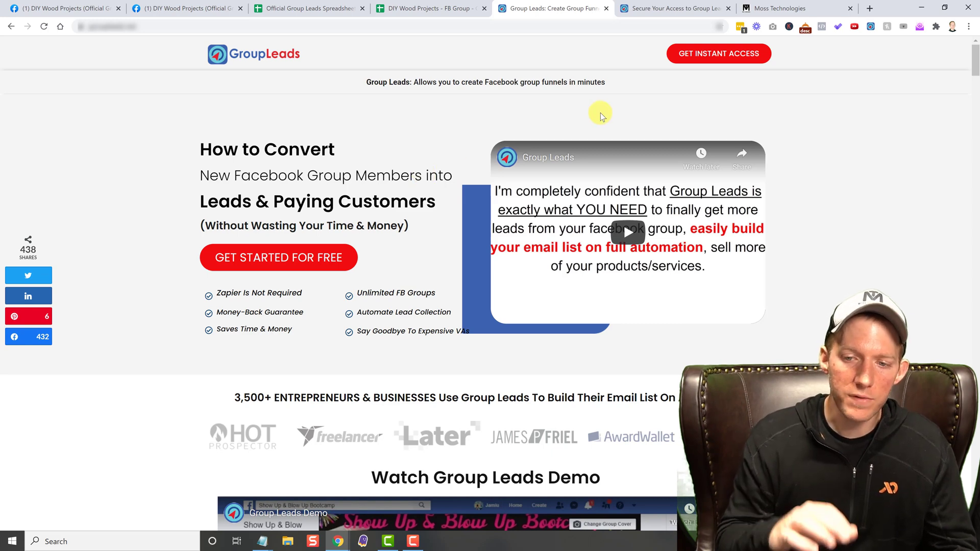
{"action": "left_click", "coordinate": [661, 9]}
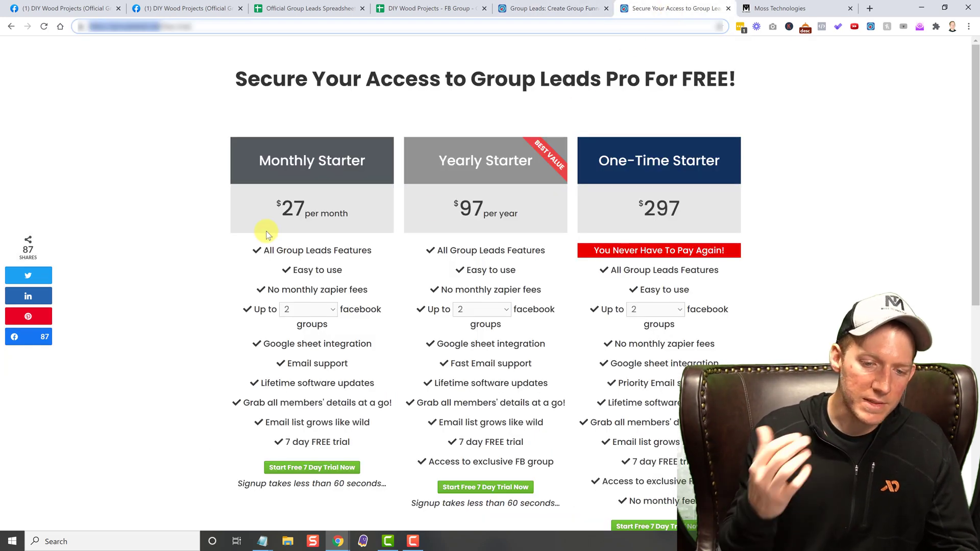
{"action": "left_click", "coordinate": [301, 309]}
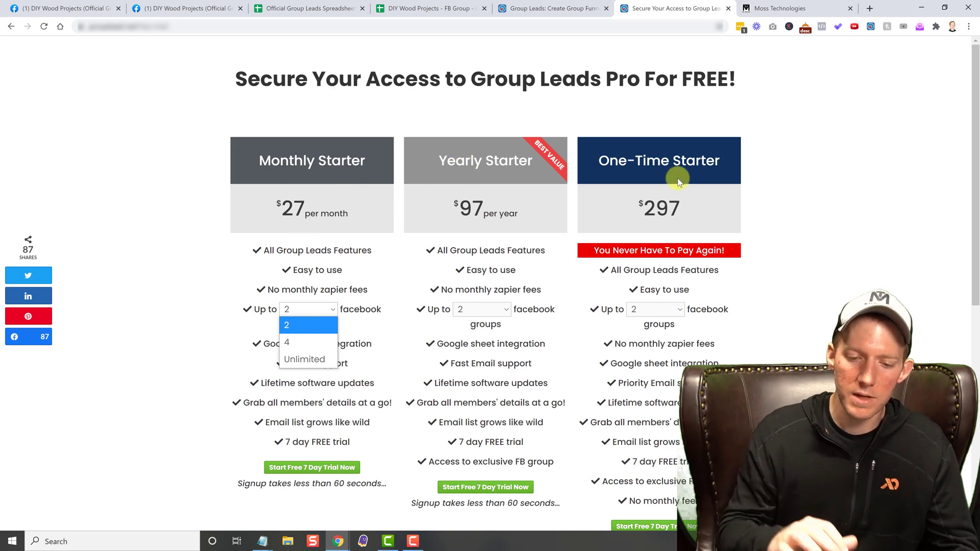
{"action": "left_click", "coordinate": [803, 187]}
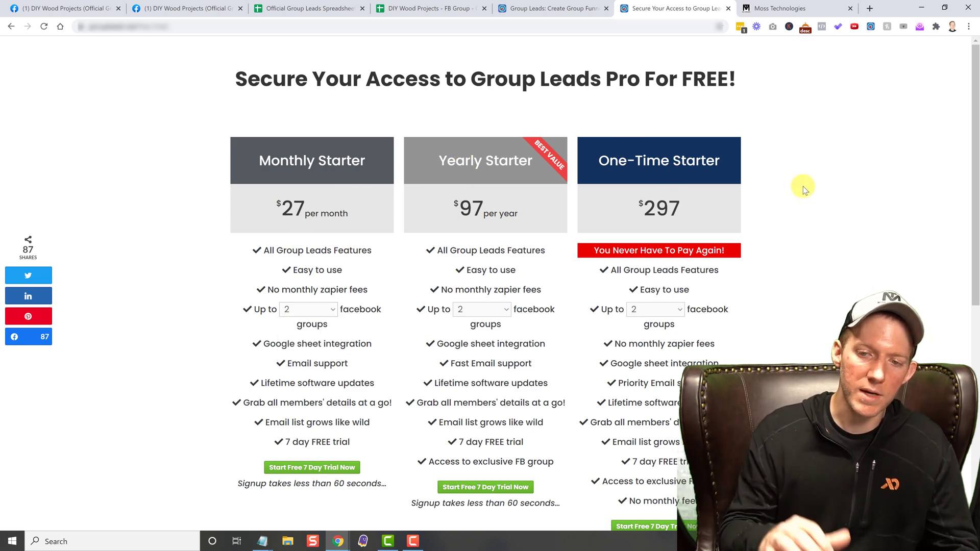